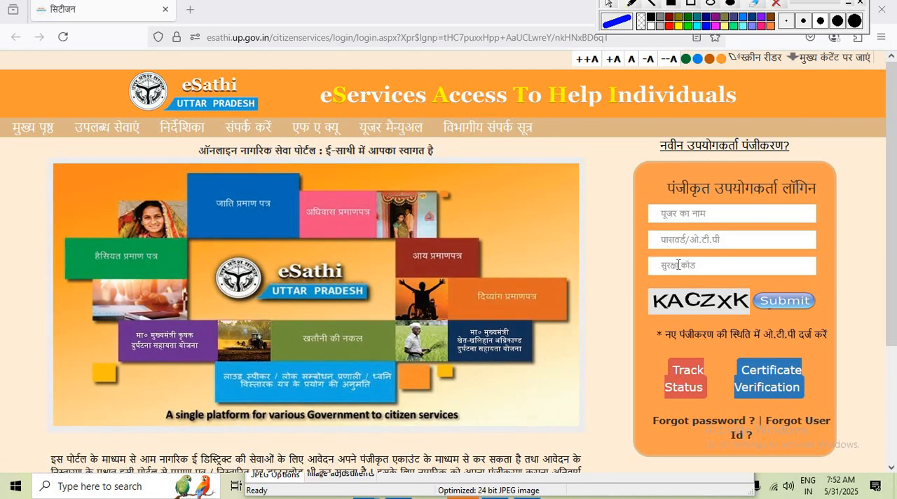
Submit the registered user login and open the निवास प्रमाण पत्र (domicile certificate) application form
click(793, 309)
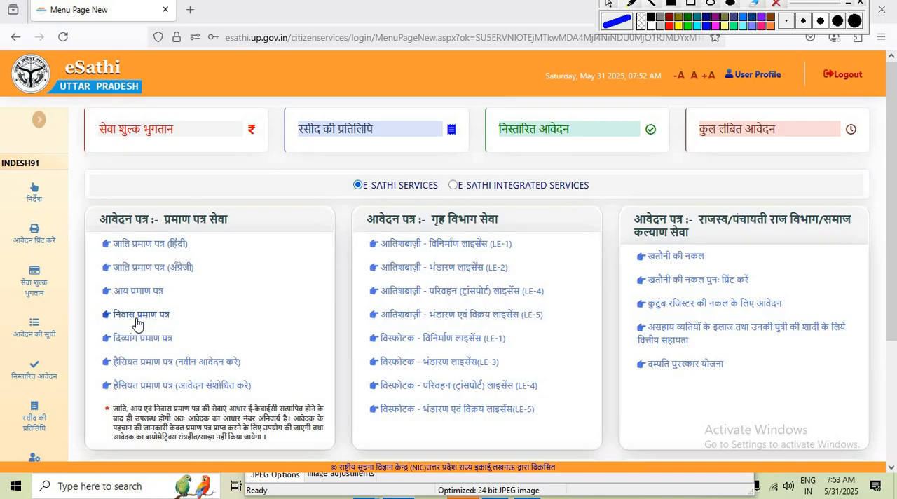
click(138, 320)
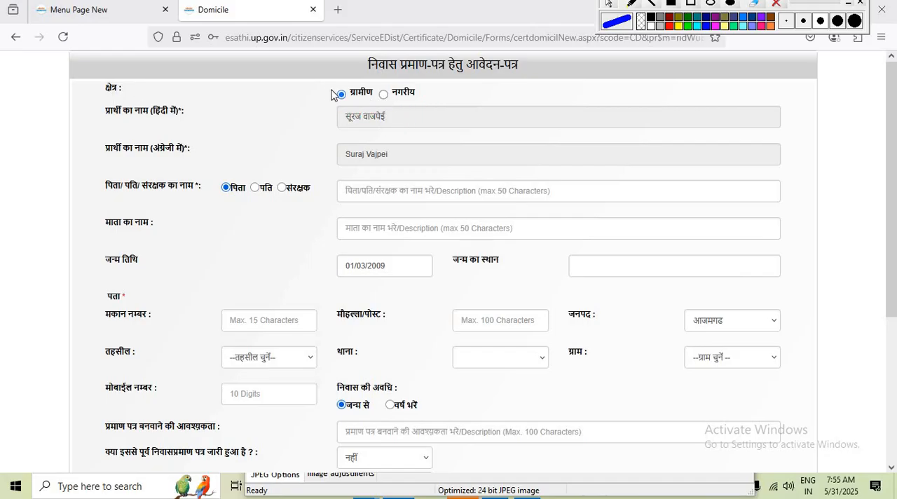
Set the applicant's area to नगरीय (urban) and enter Scholarship as the reason for needing the certificate
click(384, 96)
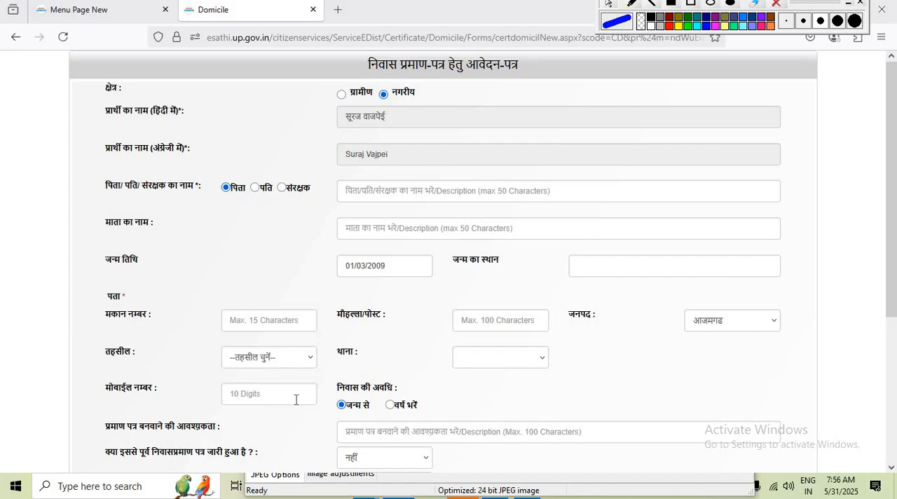
scroll(296, 400, down, 2)
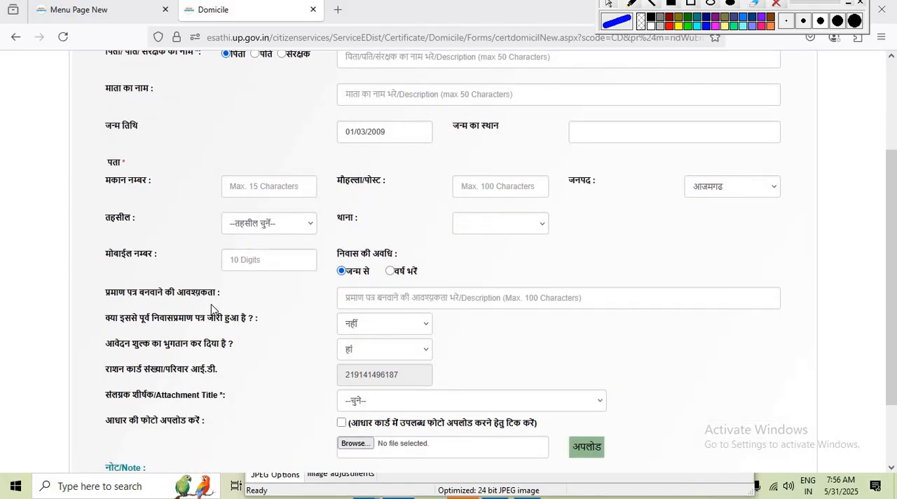
click(394, 299)
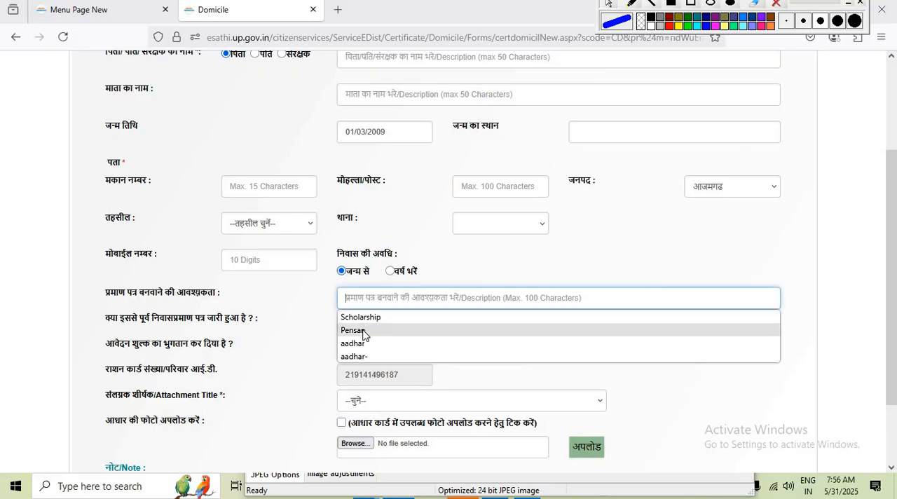
click(360, 316)
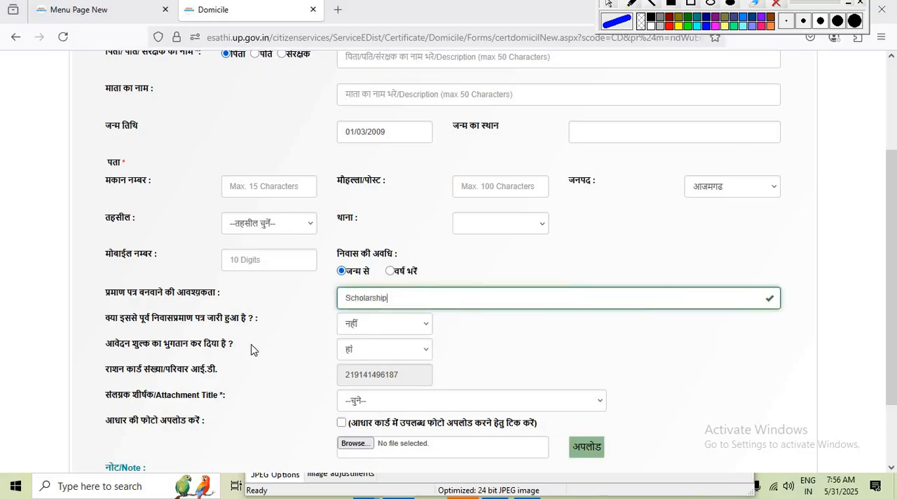
click(404, 293)
click(498, 340)
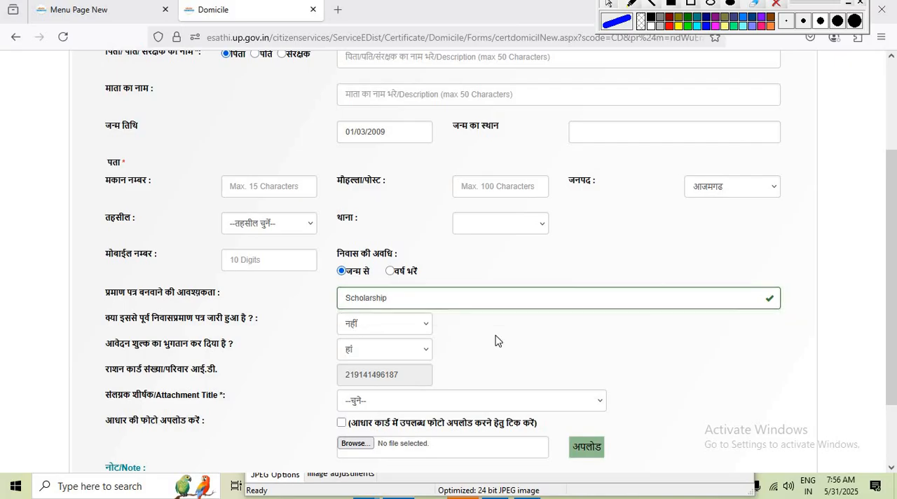
Choose फोटो as the attachment title and upload the applicant's photo
scroll(360, 369, down, 1)
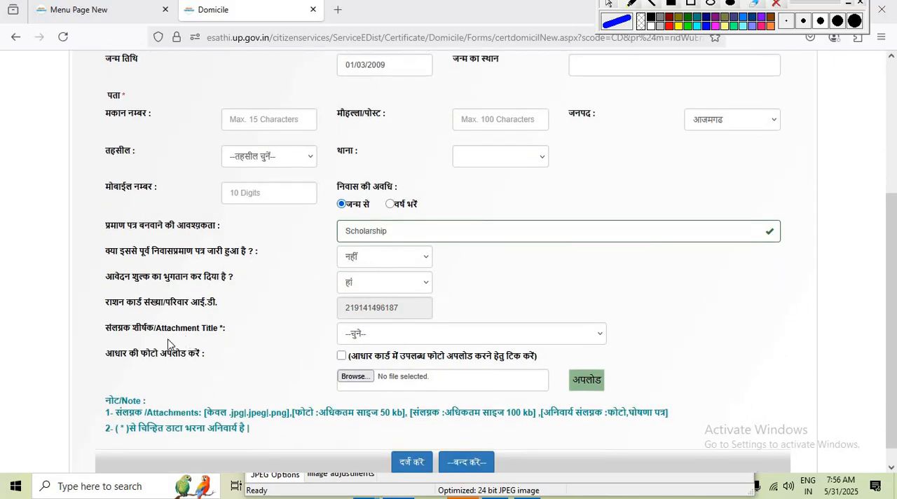
click(372, 337)
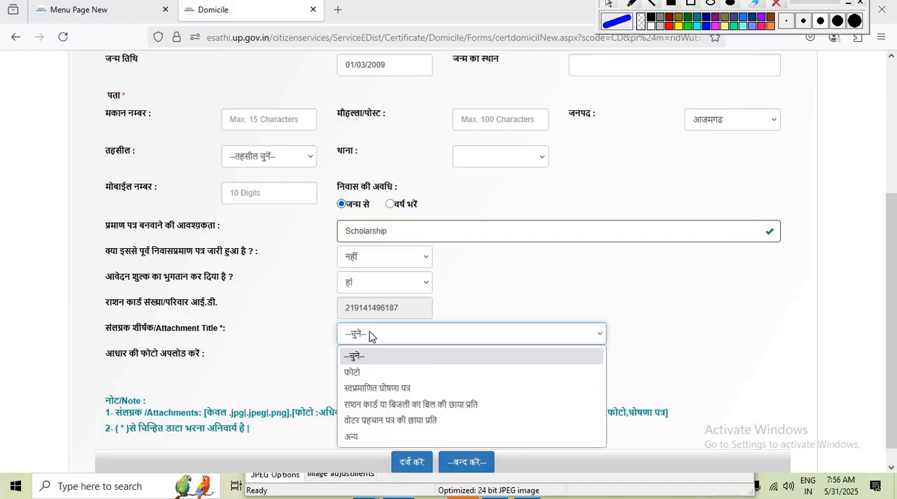
click(358, 374)
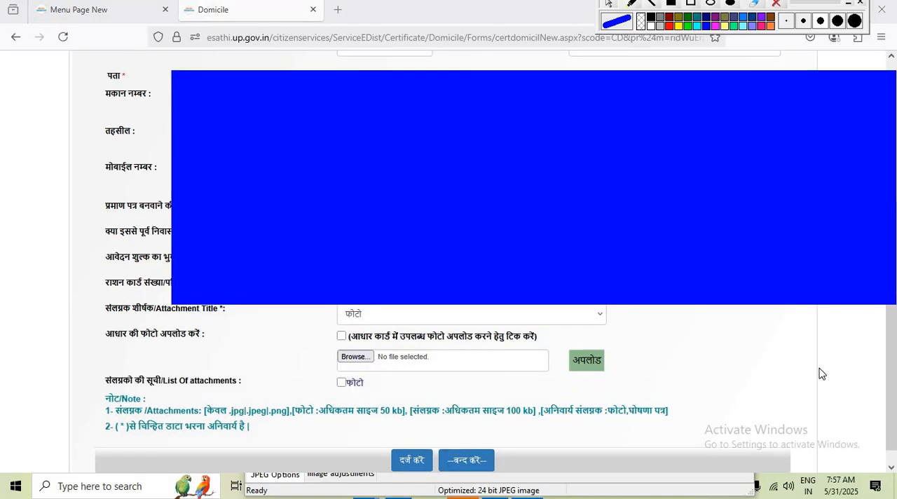
scroll(670, 402, up, 1)
scroll(678, 403, down, 1)
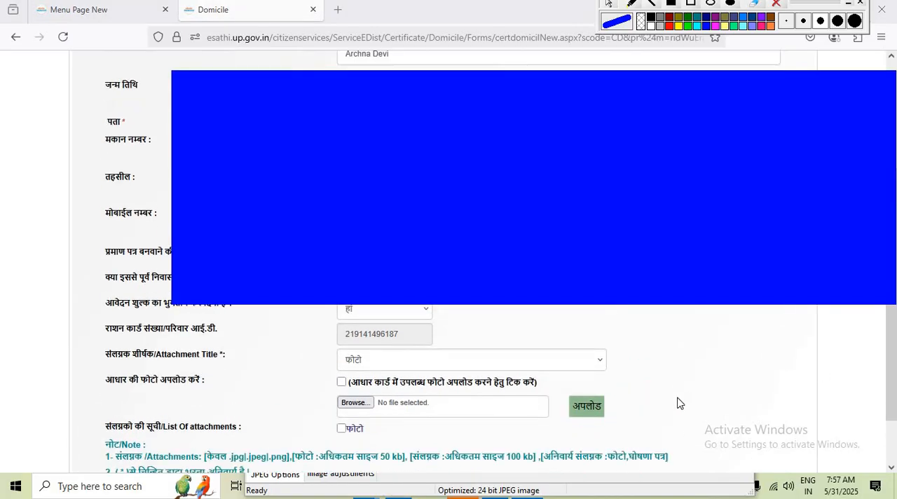
Choose स्वप्रमाणित घोषणा पत्र as the attachment title and upload the self-declaration file
scroll(678, 403, down, 2)
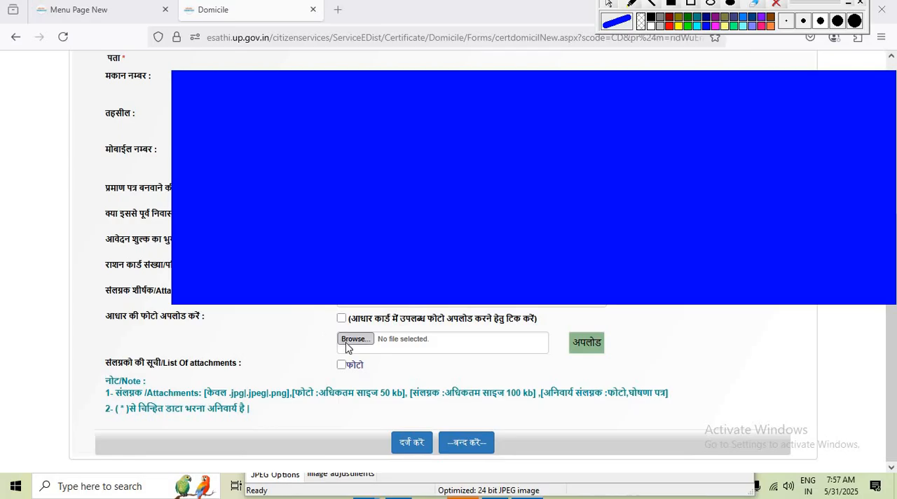
scroll(346, 346, up, 2)
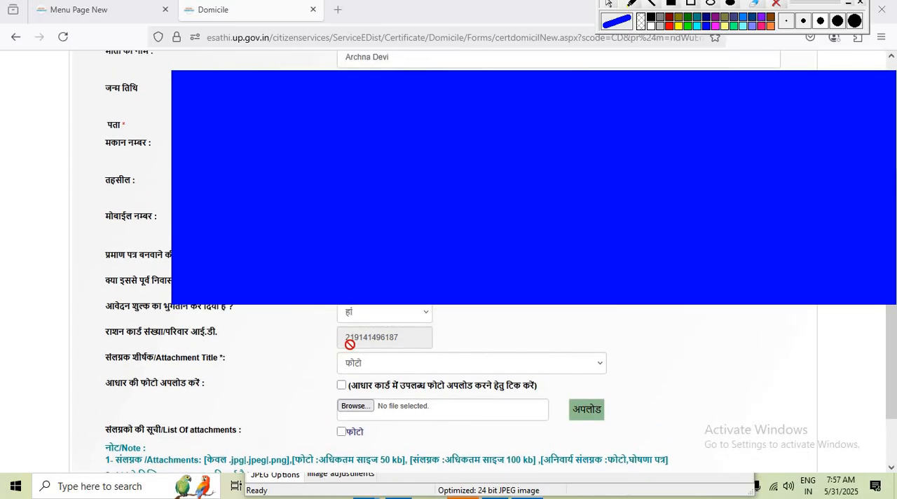
click(388, 363)
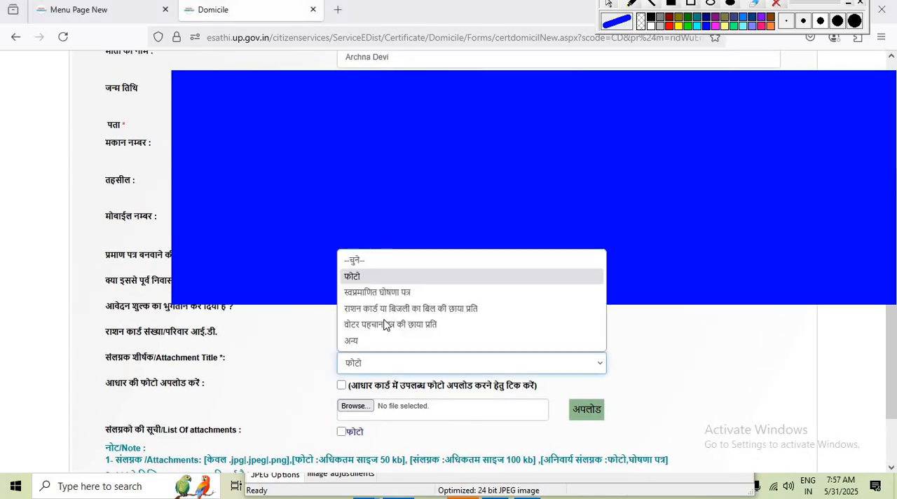
click(388, 295)
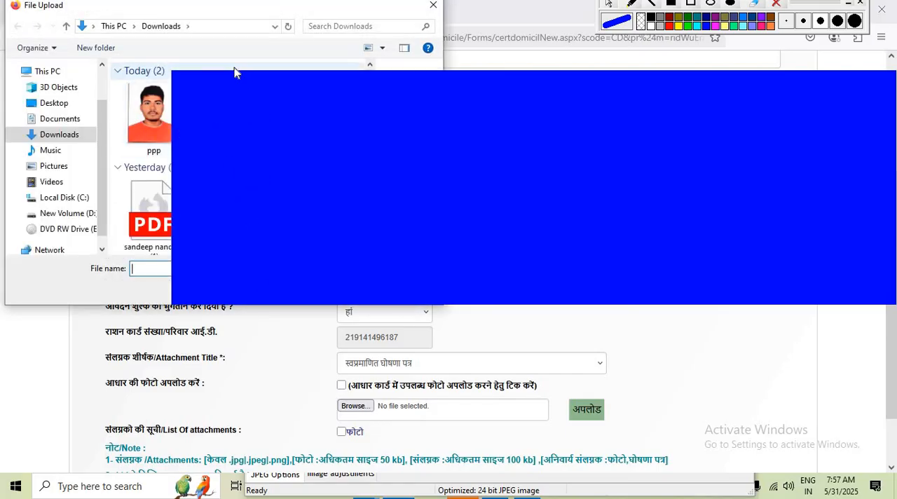
double_click(246, 75)
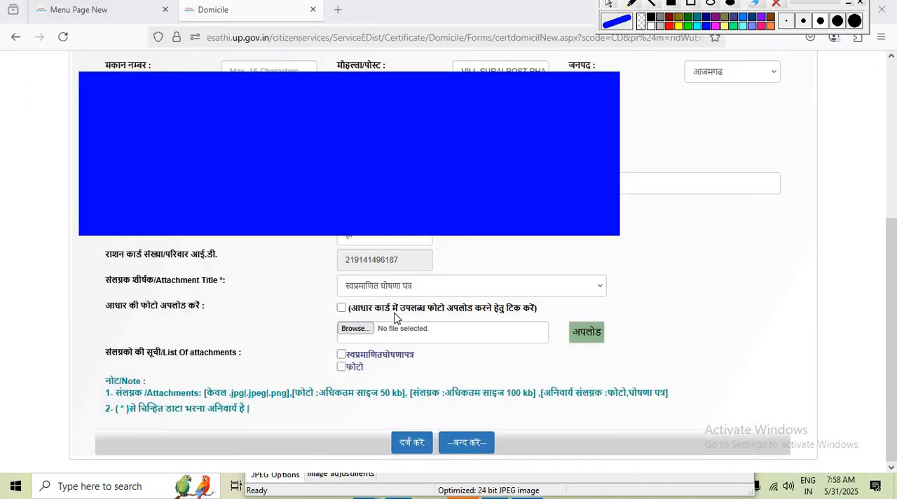
Choose अन्य as the attachment title, name it NAKAL and upload its file
click(361, 289)
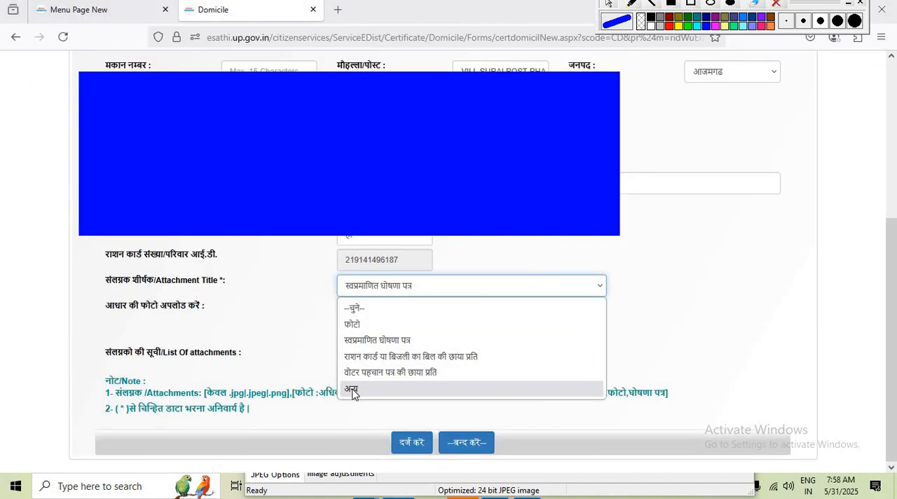
click(355, 390)
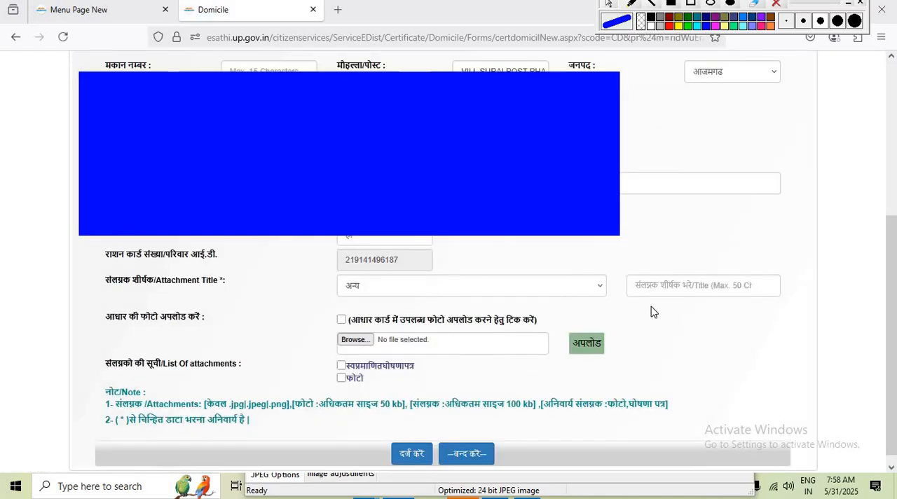
click(653, 288)
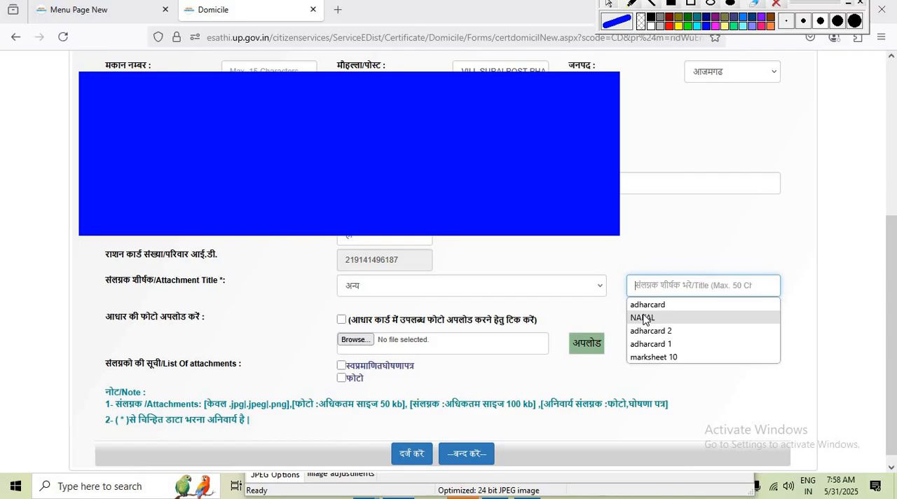
click(645, 318)
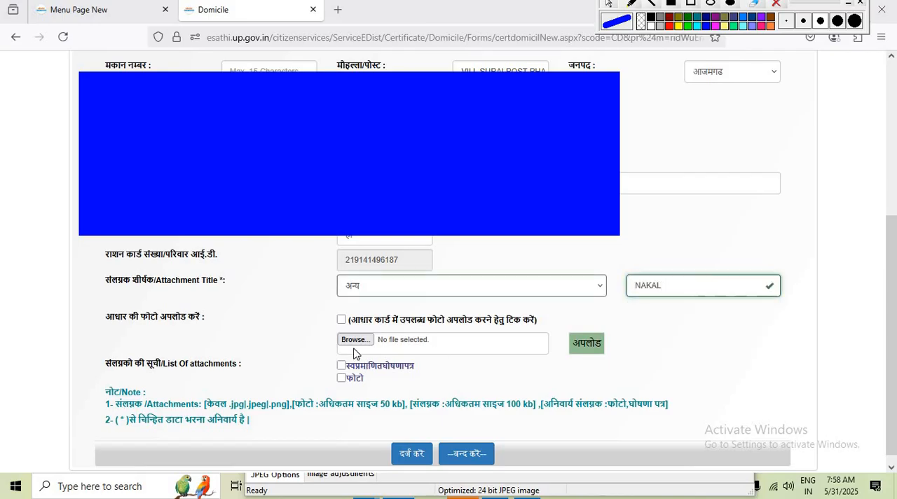
click(354, 342)
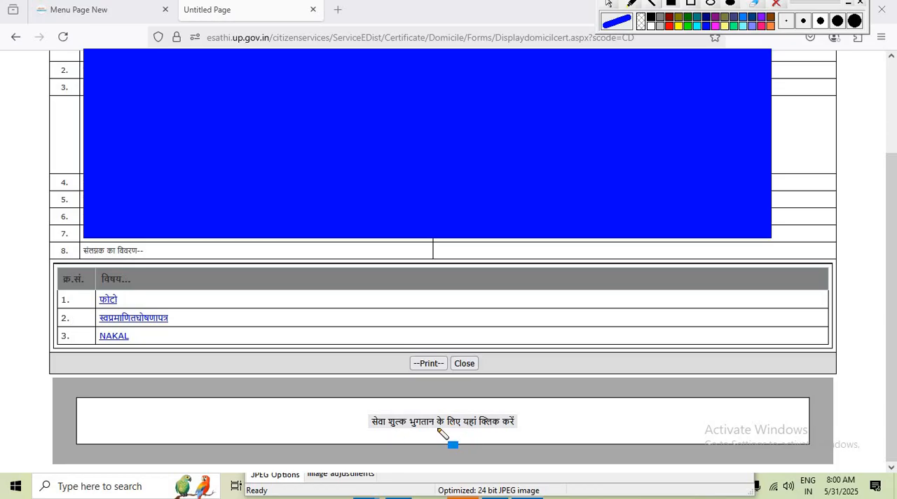
Open the service fee payment for the registered application, submit its application number and proceed with the payment
click(468, 425)
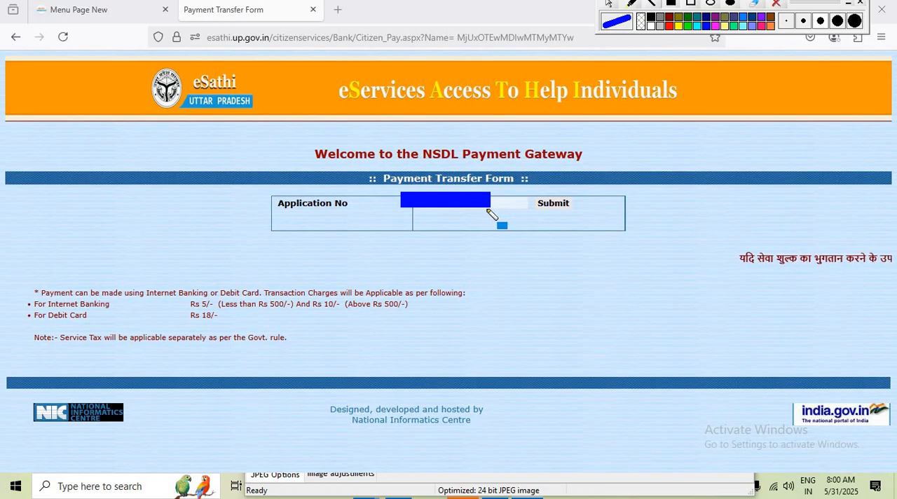
click(561, 203)
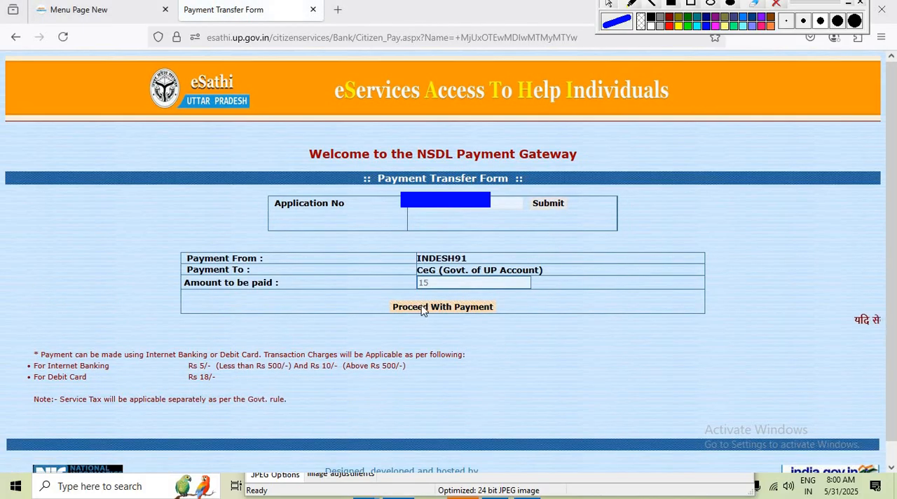
click(462, 312)
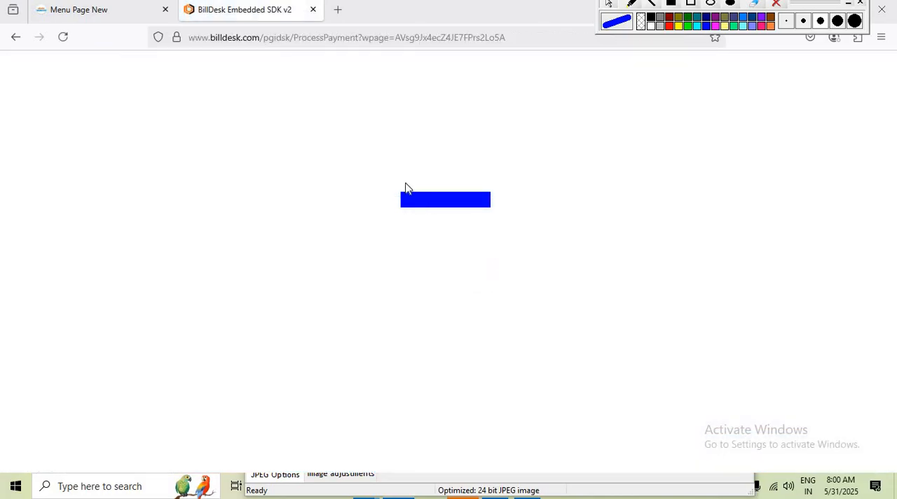
Choose QR payment with BHIM UPI and generate the QR code for the ₹15 fee
click(191, 215)
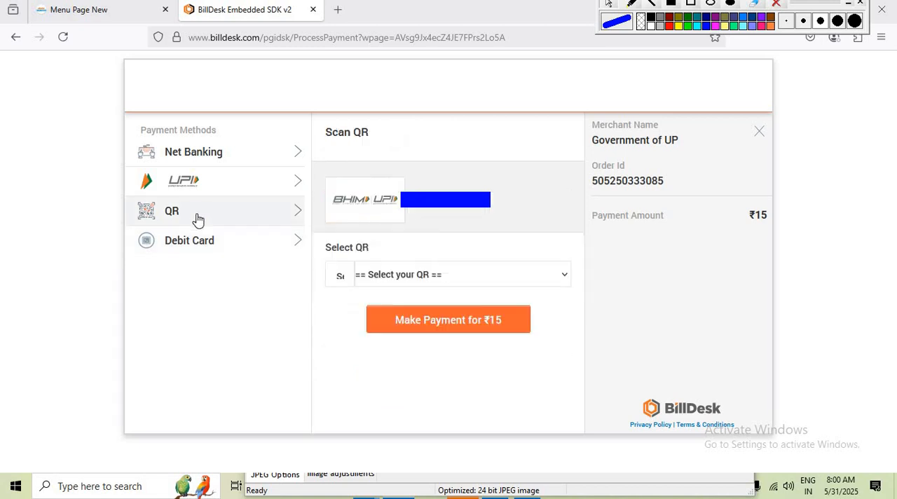
click(402, 278)
click(379, 319)
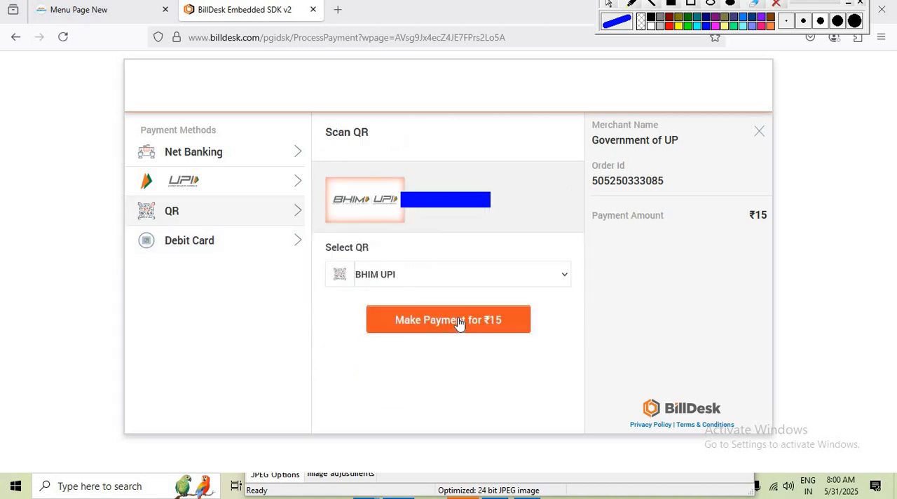
click(459, 321)
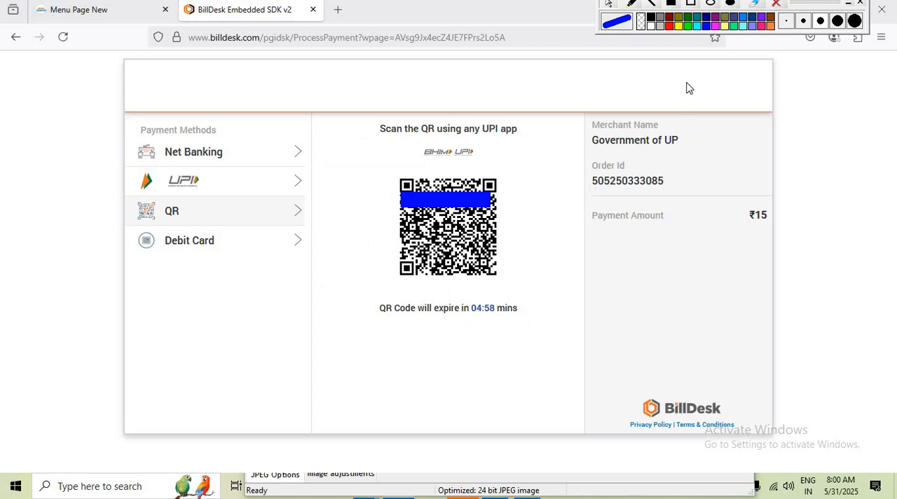
click(777, 5)
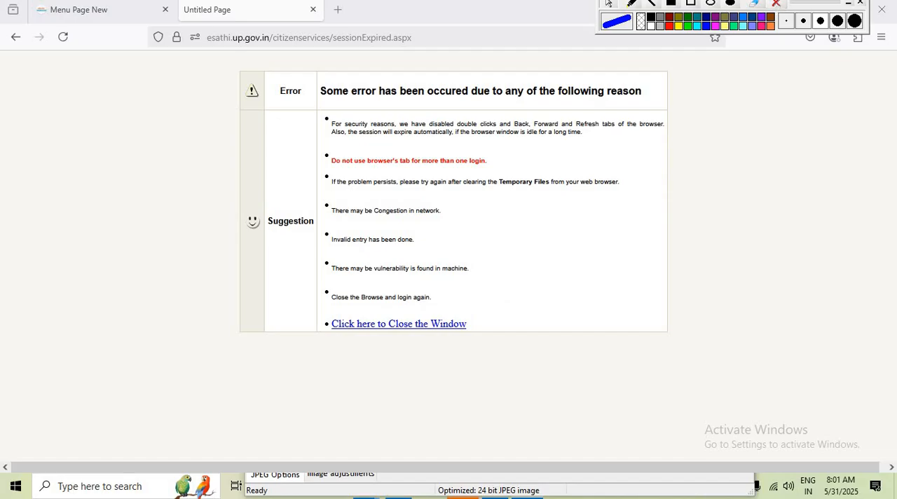
Return to the portal's menu page and open the list of submitted applications (आवेदन की सूची)
click(90, 14)
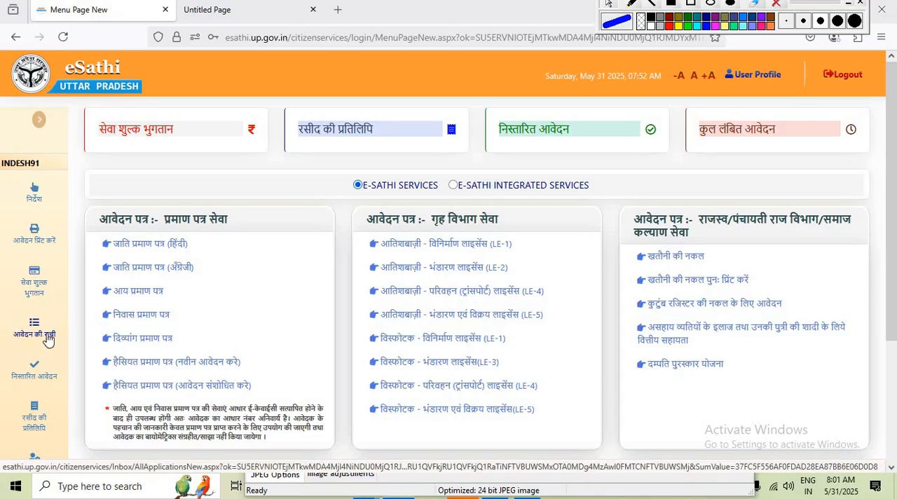
click(43, 337)
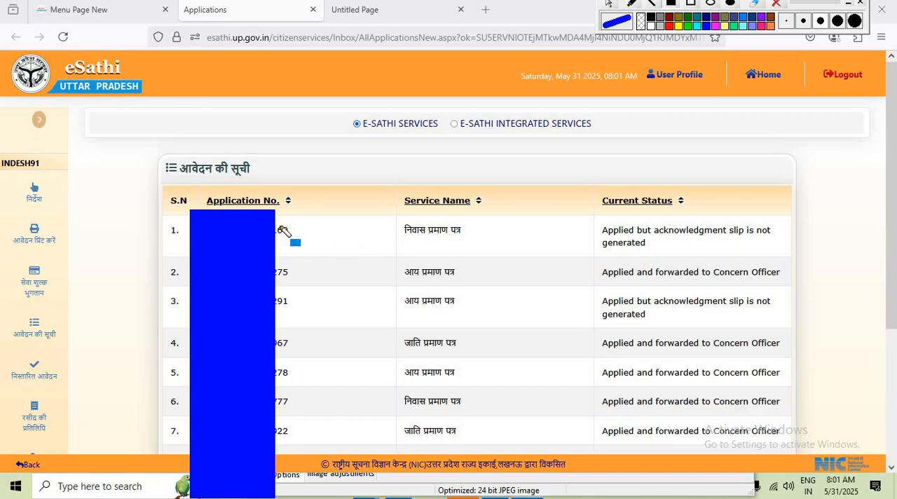
Submit the application number in the service fee payment form and save the transaction details to generate the acknowledgement slip
click(32, 289)
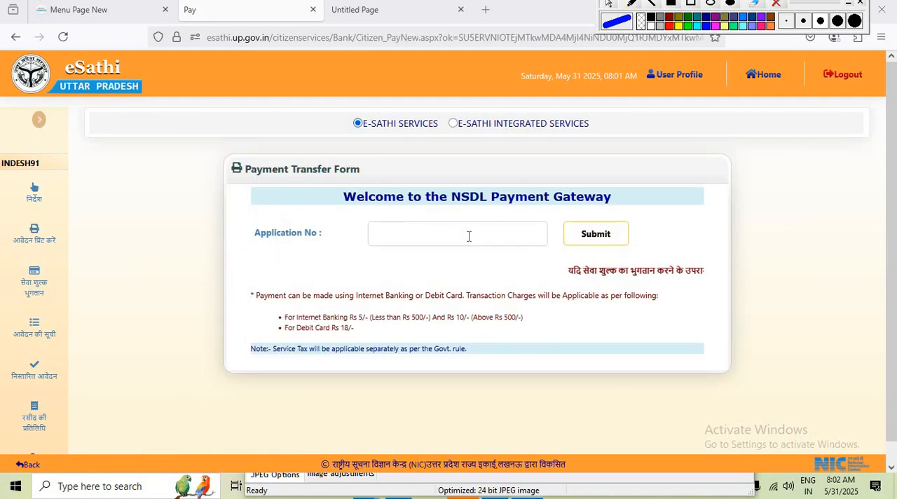
right_click(469, 236)
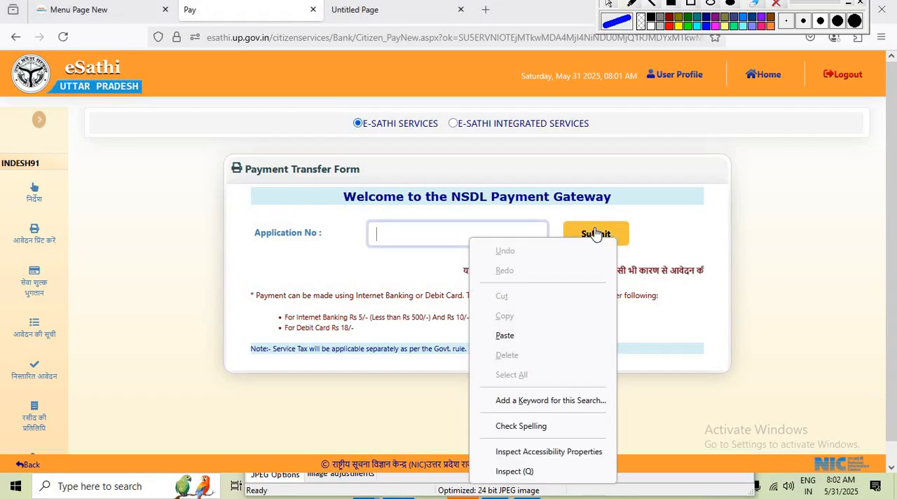
click(595, 233)
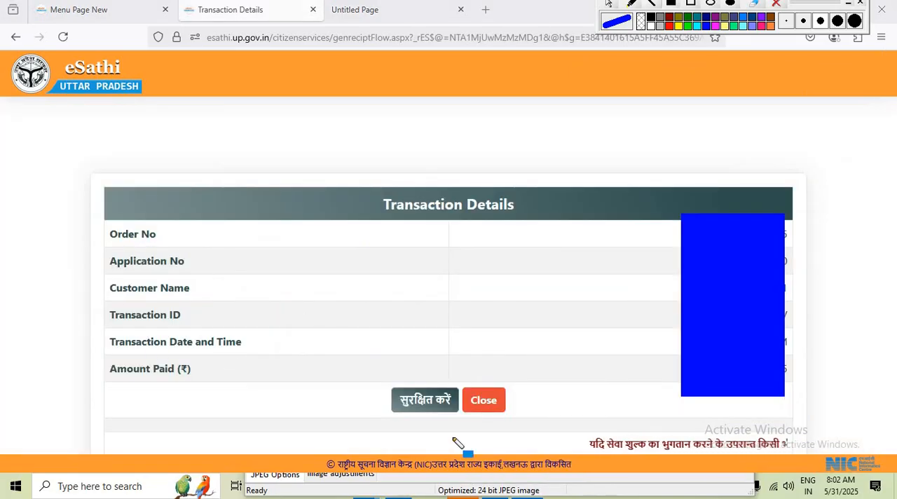
click(423, 401)
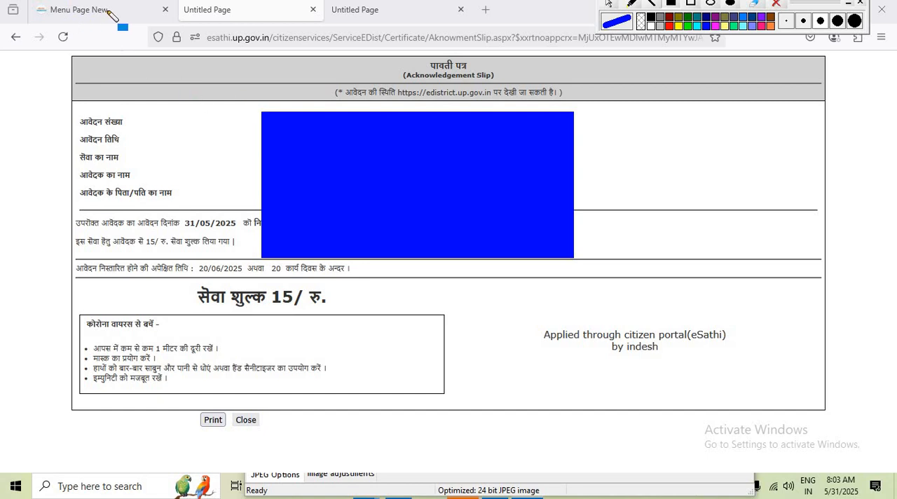
List the disposed applications (निस्तारित आवेदन) for Domicile and open the certificate of the first one
right_click(84, 20)
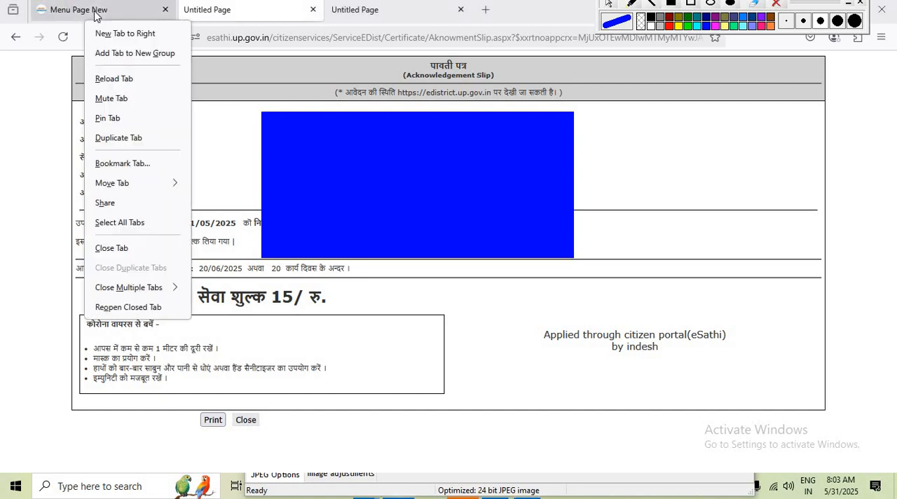
click(97, 14)
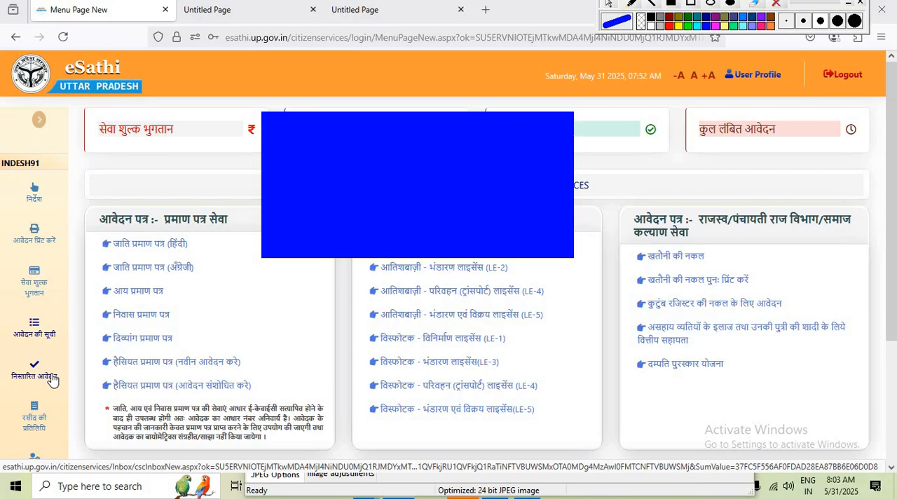
click(51, 377)
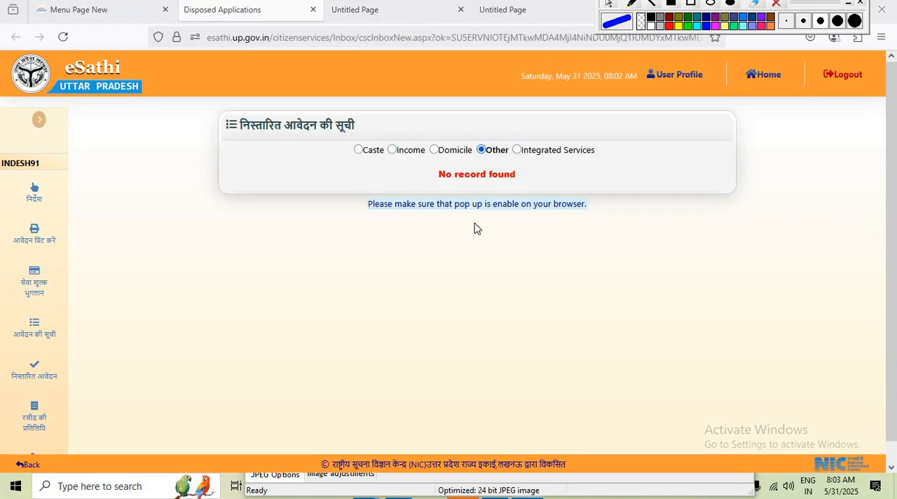
click(454, 155)
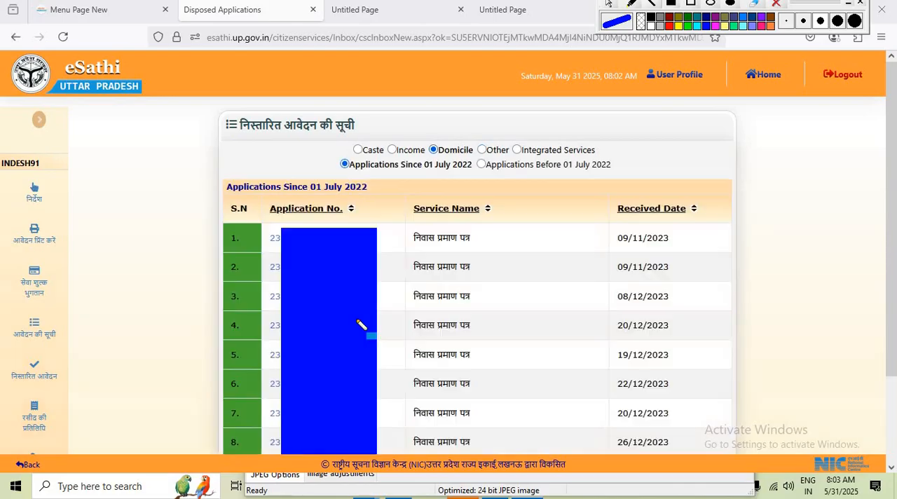
click(275, 239)
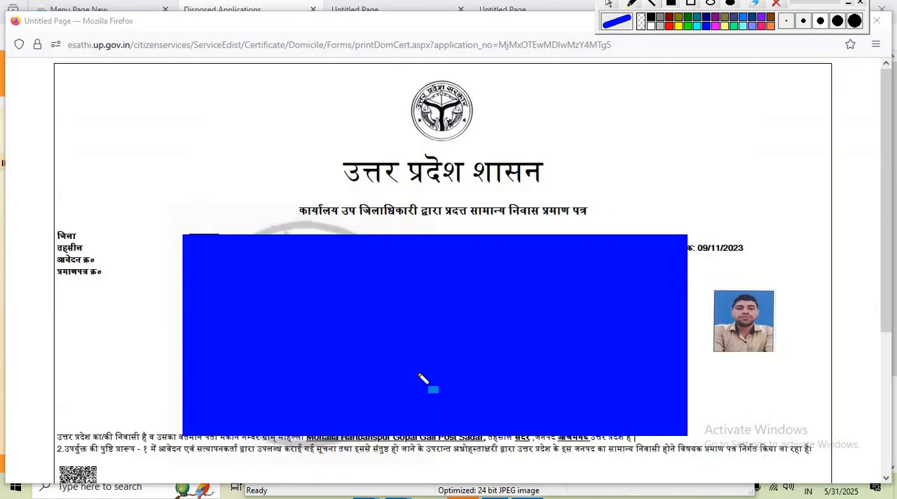